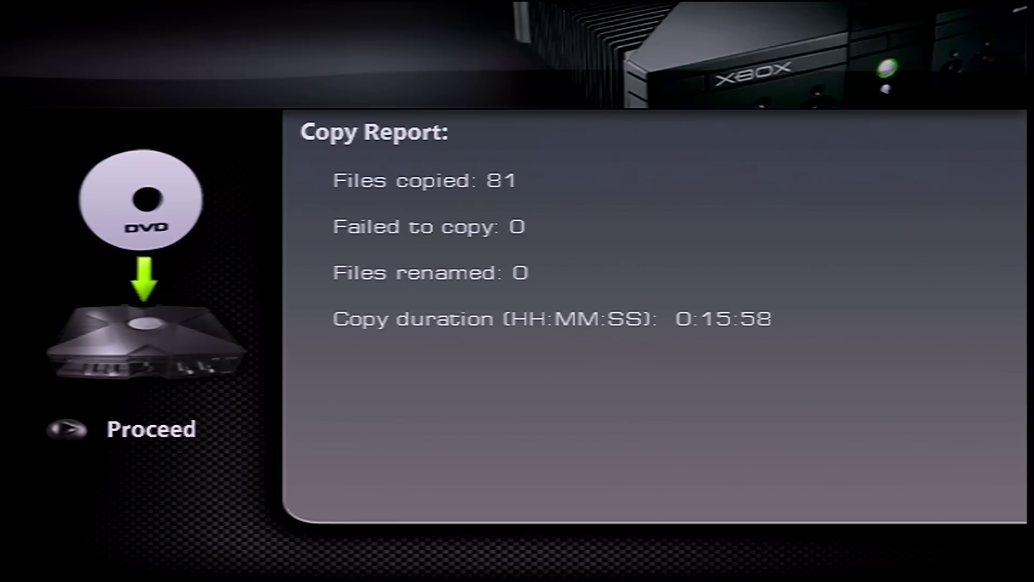
Dismiss the DVD2Xbox Copy Report and move down the main menu toward Samba share.
{"action": "key", "text": "Return"}
{"action": "key", "text": "Down"}
{"action": "key", "text": "Down"}
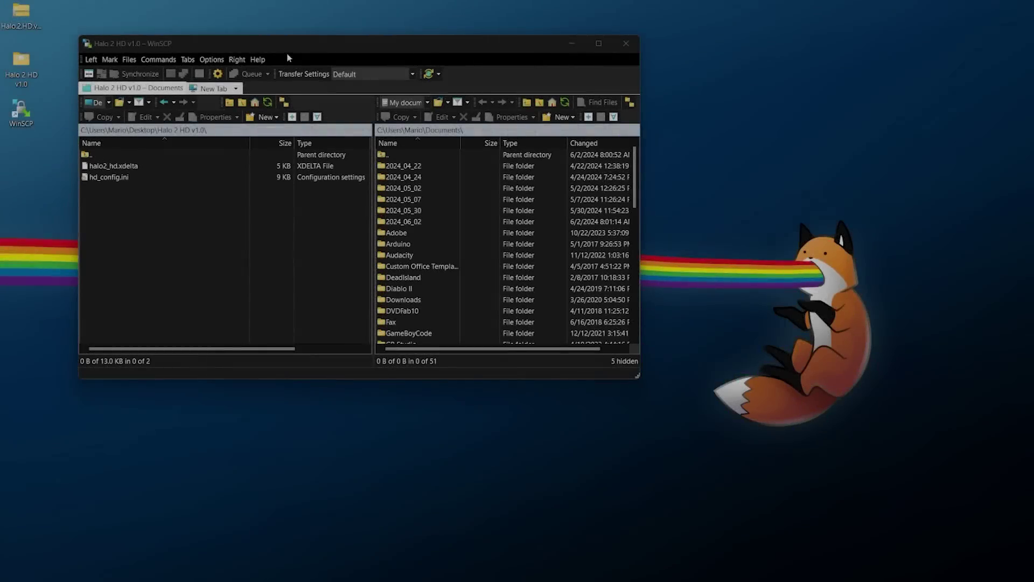
Start a new site in a new remote tab using the FTP protocol.
{"action": "left_click", "coordinate": [235, 88]}
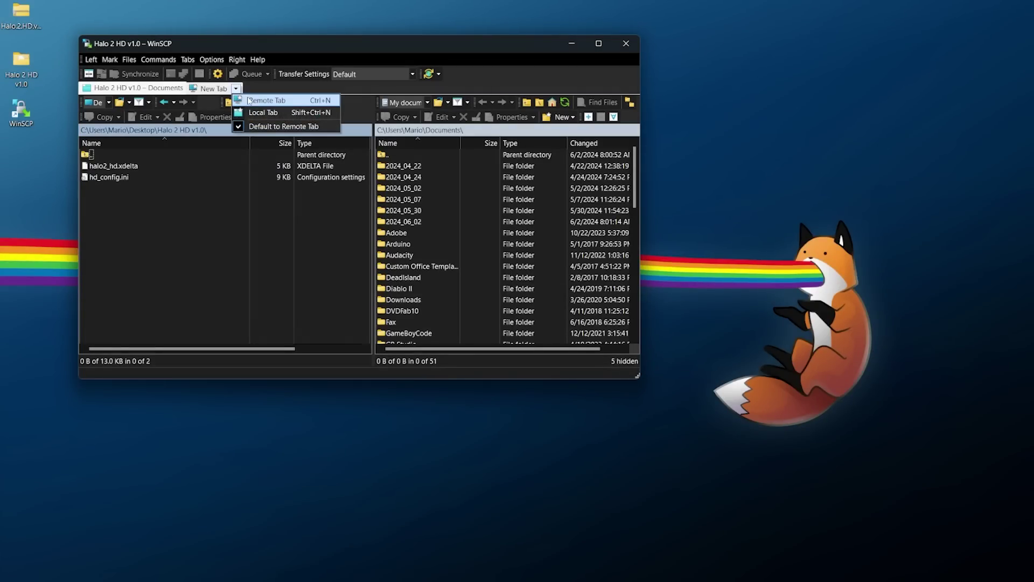
{"action": "key", "text": "Escape"}
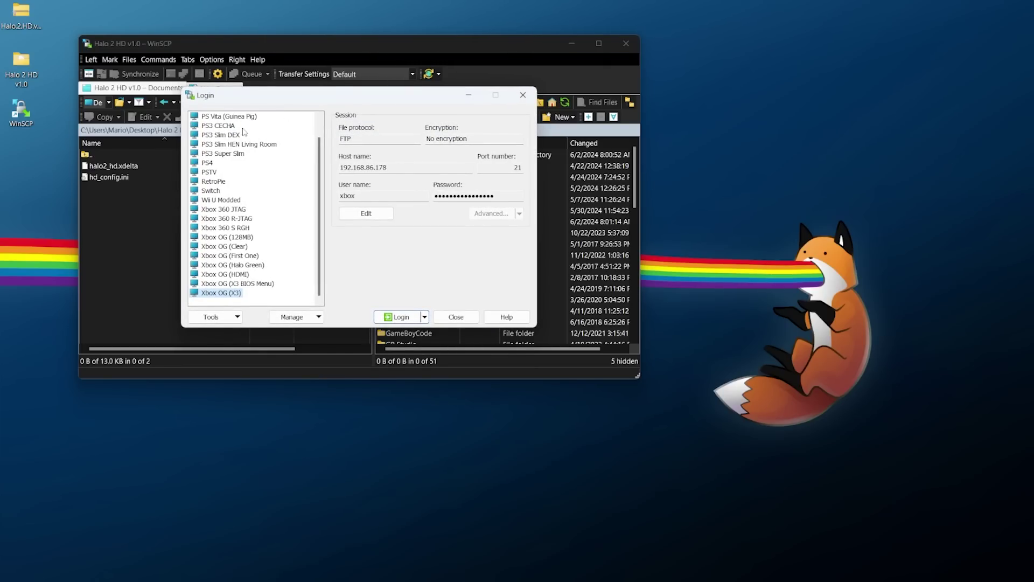
{"action": "scroll", "coordinate": [245, 133], "scroll_direction": "up", "scroll_amount": 1}
{"action": "left_click", "coordinate": [210, 117]}
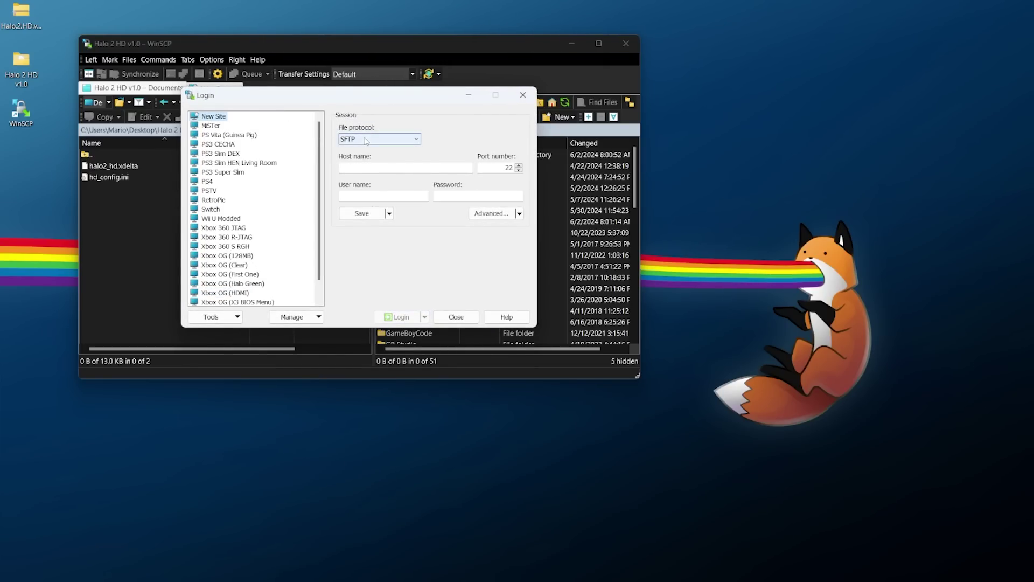
{"action": "left_click", "coordinate": [365, 141]}
{"action": "left_click", "coordinate": [358, 164]}
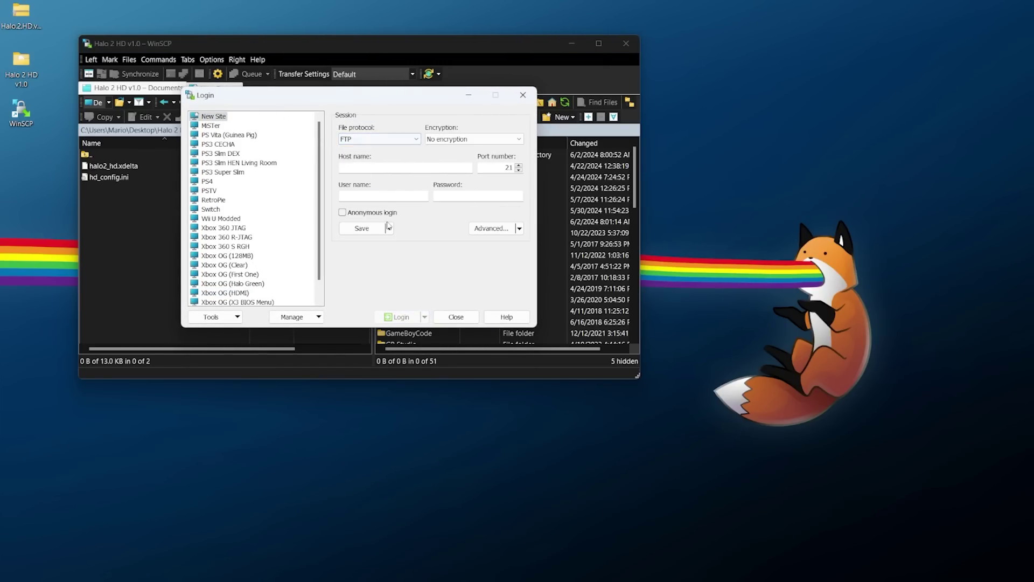
Log in to host 192.168.86.178 with the Xbox's FTP user name and password.
{"action": "left_click", "coordinate": [377, 168]}
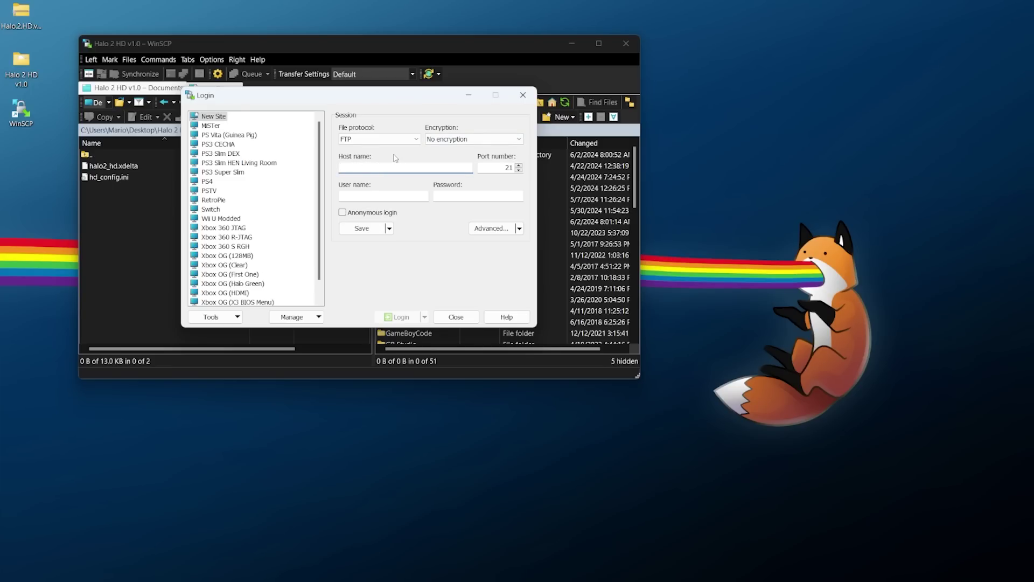
{"action": "type", "text": "192.168.86.178"}
{"action": "left_click", "coordinate": [369, 195]}
{"action": "type", "text": "xbox"}
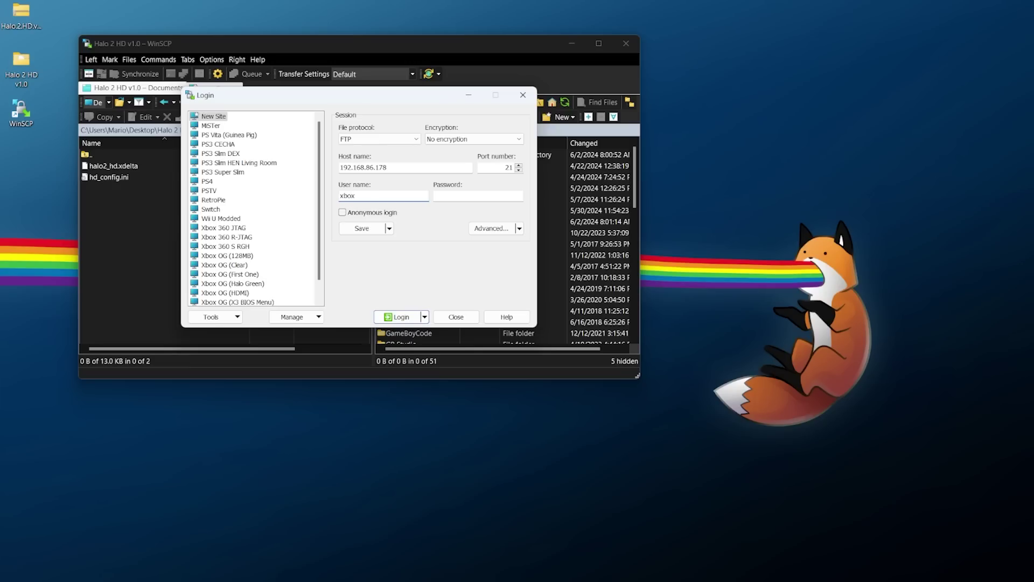
{"action": "left_click", "coordinate": [442, 196]}
{"action": "type", "text": "xbox"}
{"action": "left_click", "coordinate": [398, 317]}
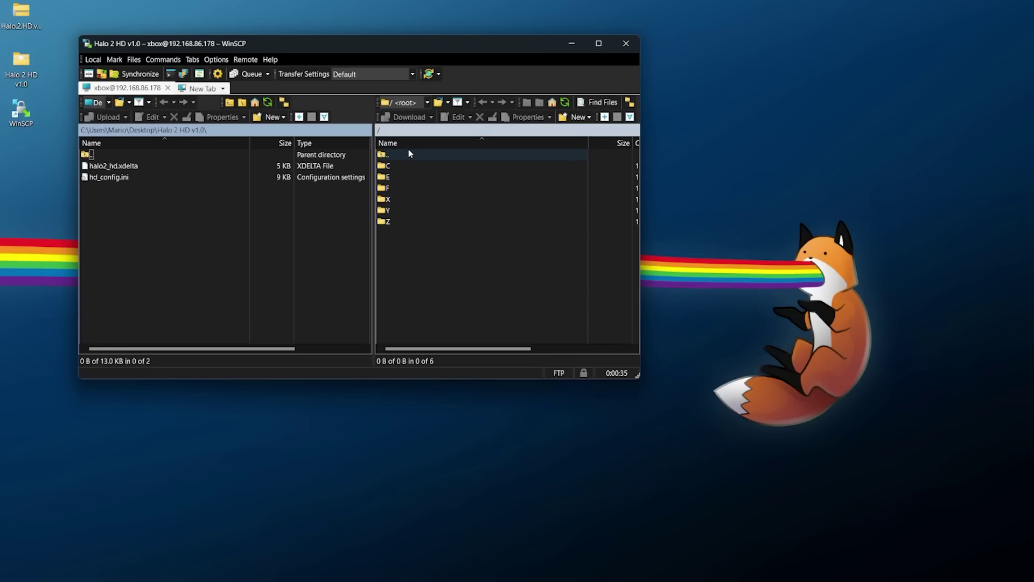
Download default.xbe from /F/Games/Halo 2/ on the Xbox to the local folder.
{"action": "left_click", "coordinate": [397, 188]}
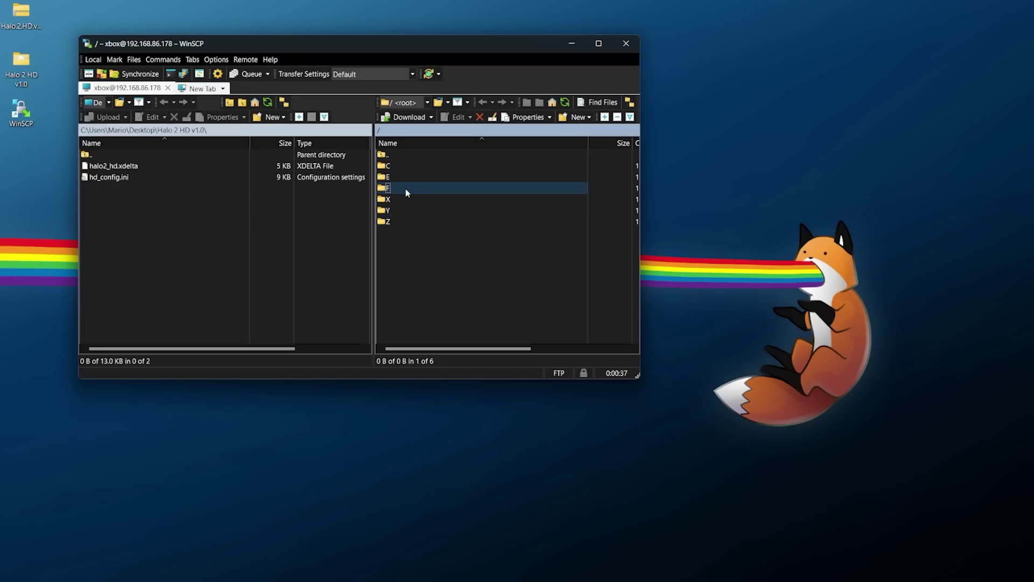
{"action": "double_click", "coordinate": [405, 188]}
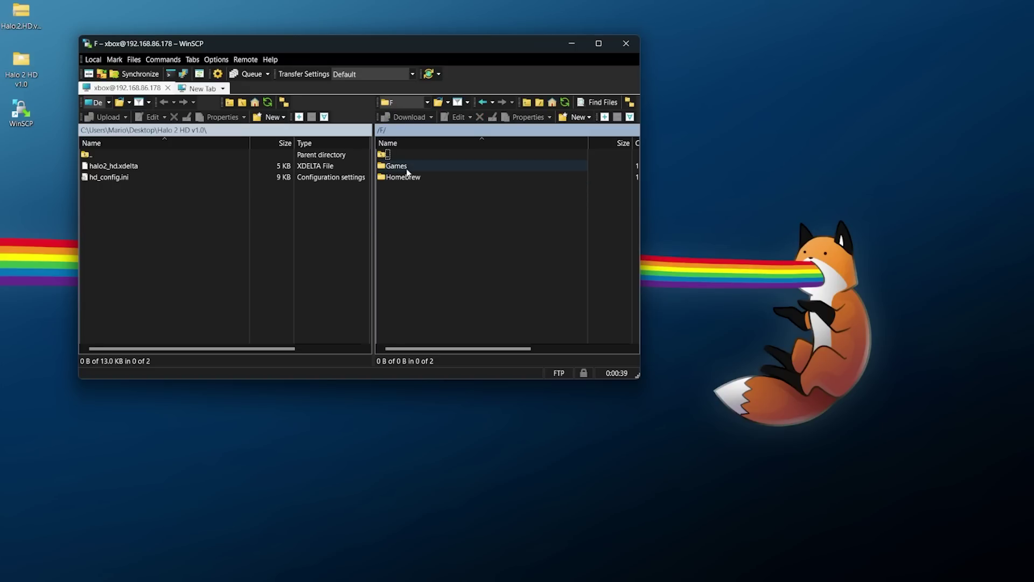
{"action": "double_click", "coordinate": [399, 166]}
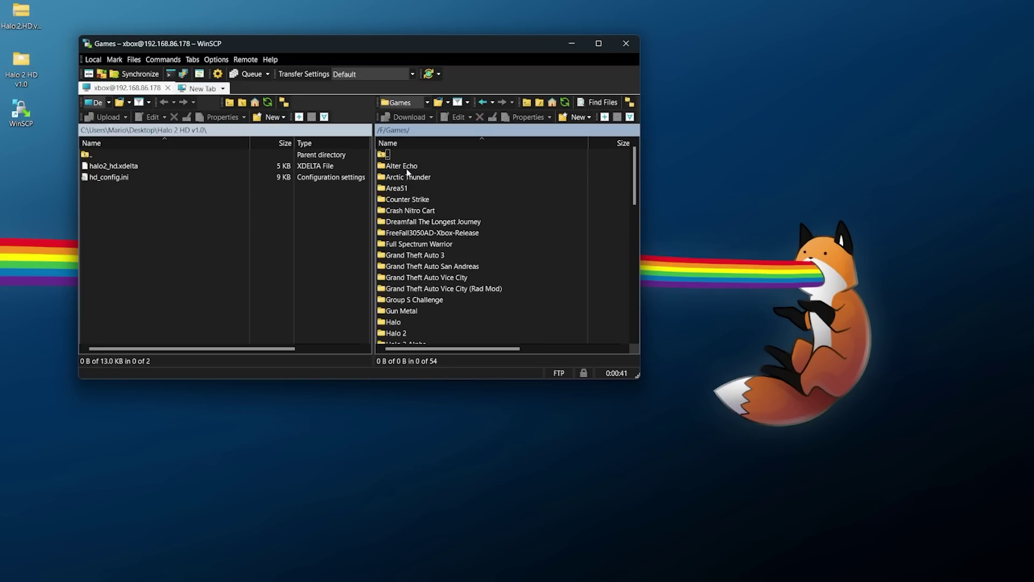
{"action": "double_click", "coordinate": [412, 335]}
{"action": "left_click", "coordinate": [405, 211]}
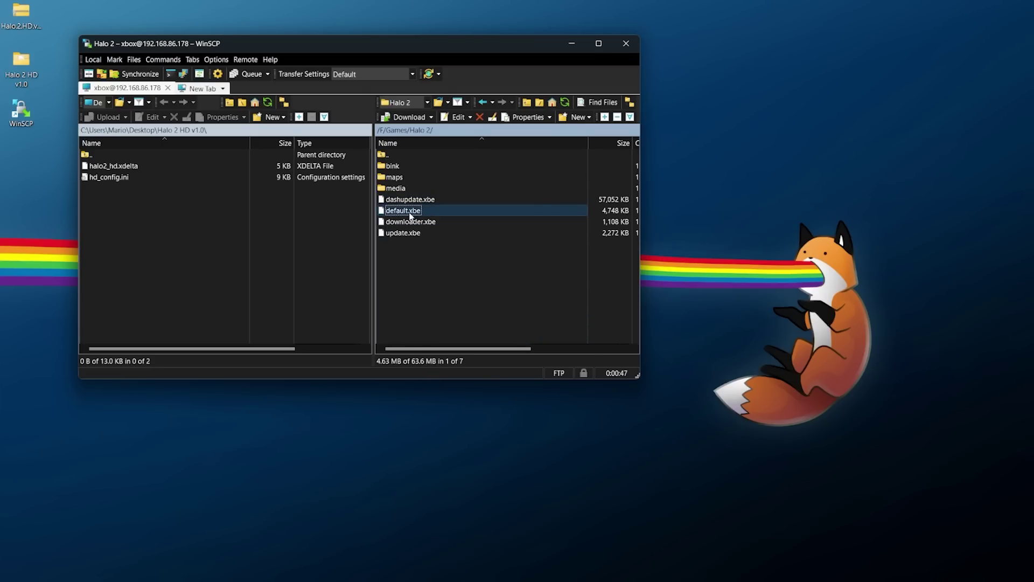
{"action": "right_click", "coordinate": [411, 216]}
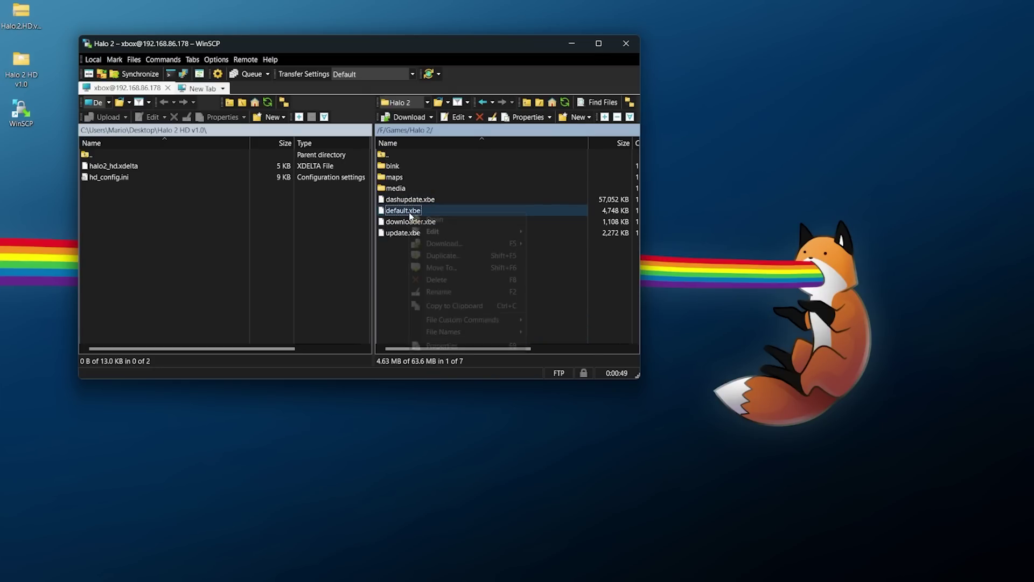
{"action": "left_click", "coordinate": [436, 245]}
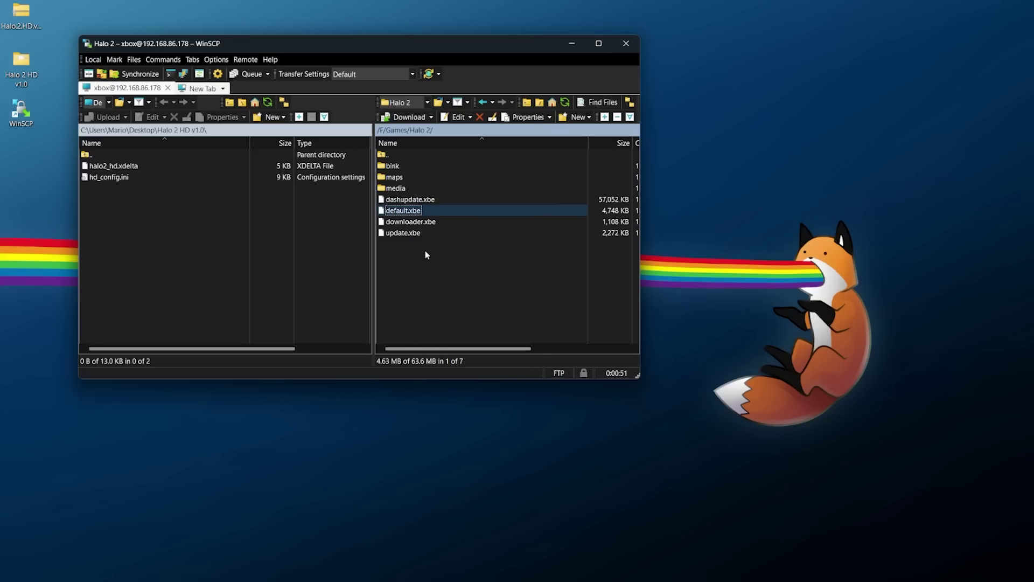
{"action": "left_click", "coordinate": [383, 245]}
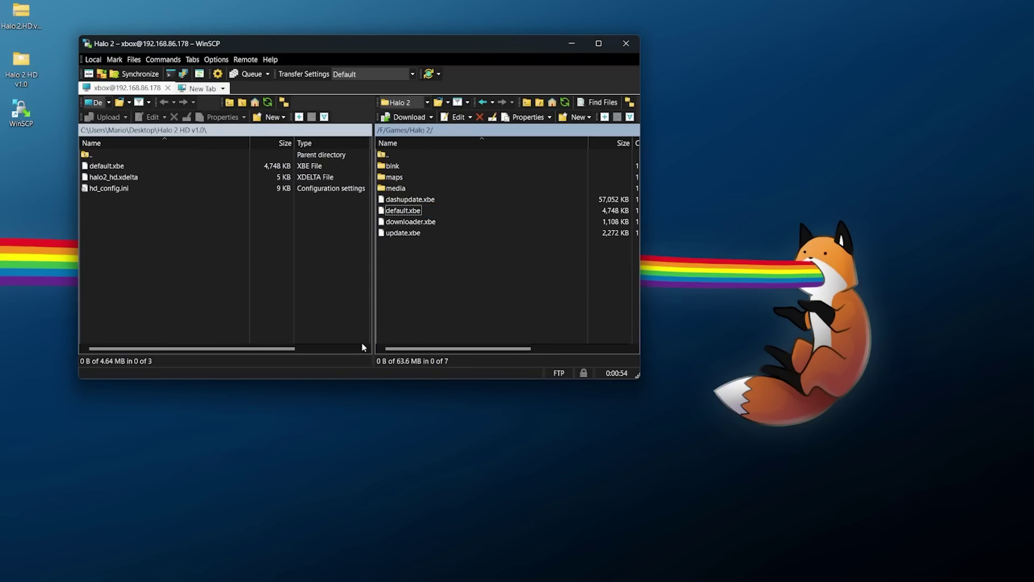
Rename the console's default.xbe to default_original.xbe.
{"action": "left_click", "coordinate": [412, 212]}
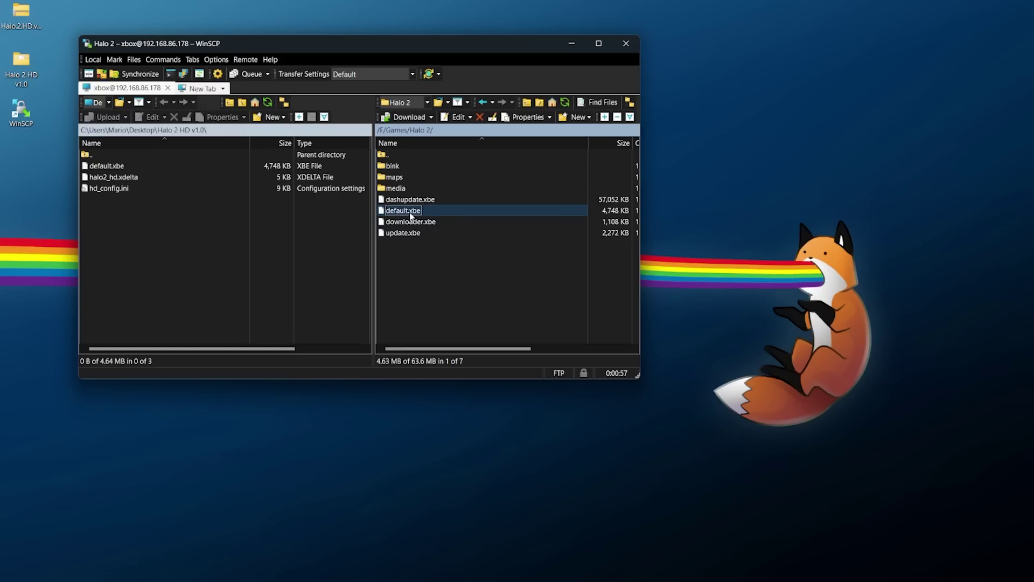
{"action": "right_click", "coordinate": [407, 213]}
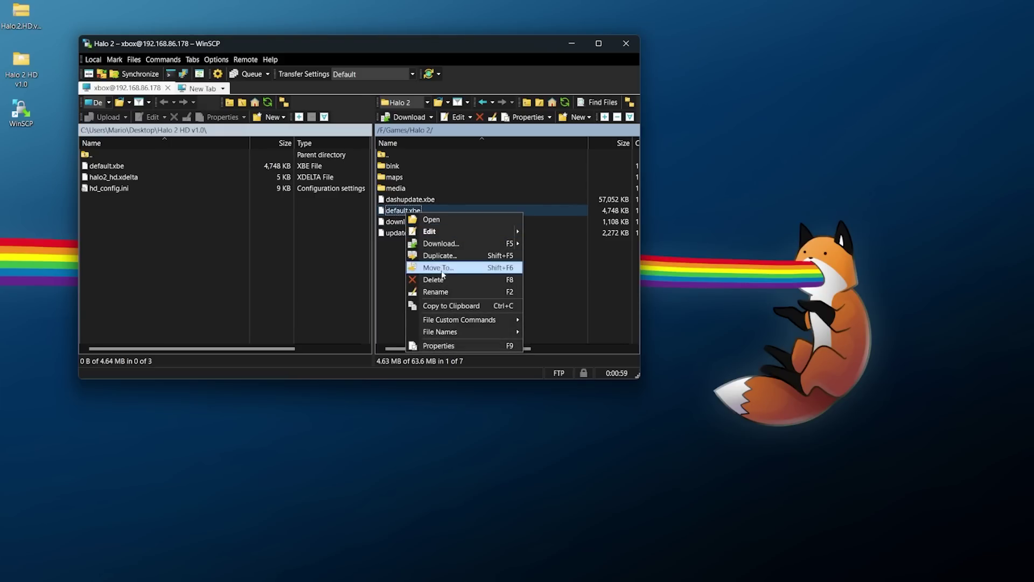
{"action": "left_click", "coordinate": [436, 291]}
{"action": "key", "text": "Right"}
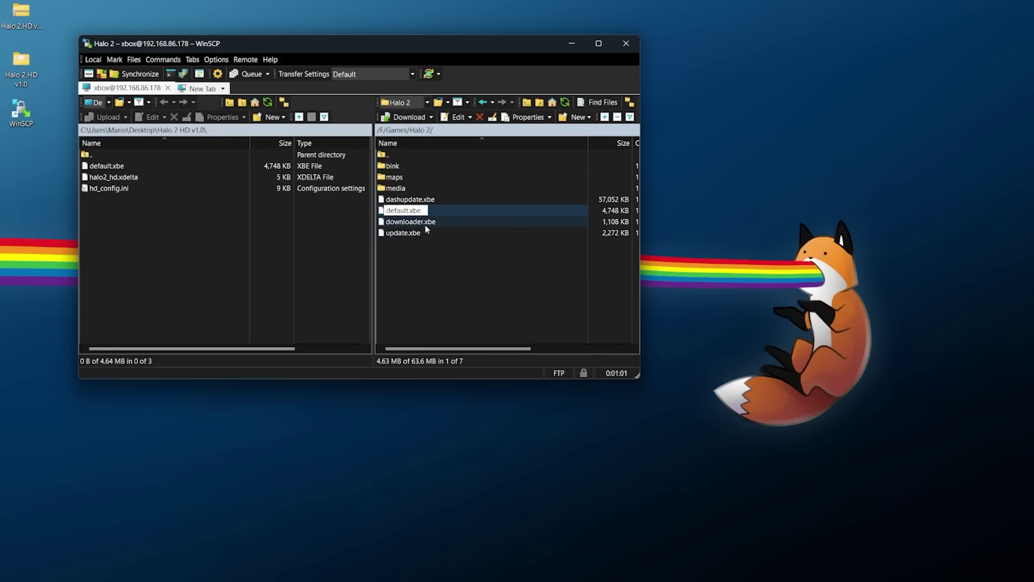
{"action": "type", "text": "_original"}
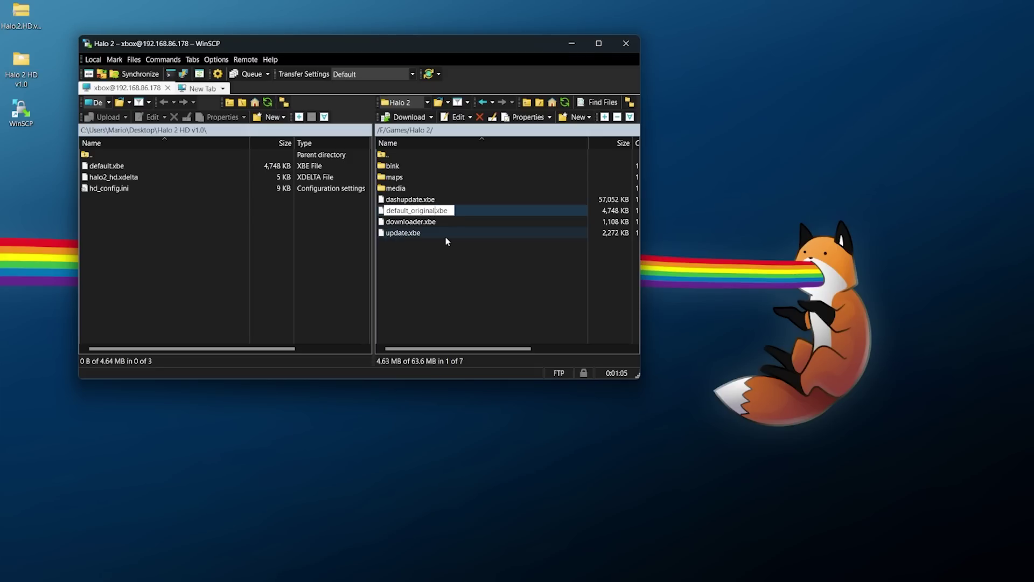
{"action": "left_click", "coordinate": [446, 241]}
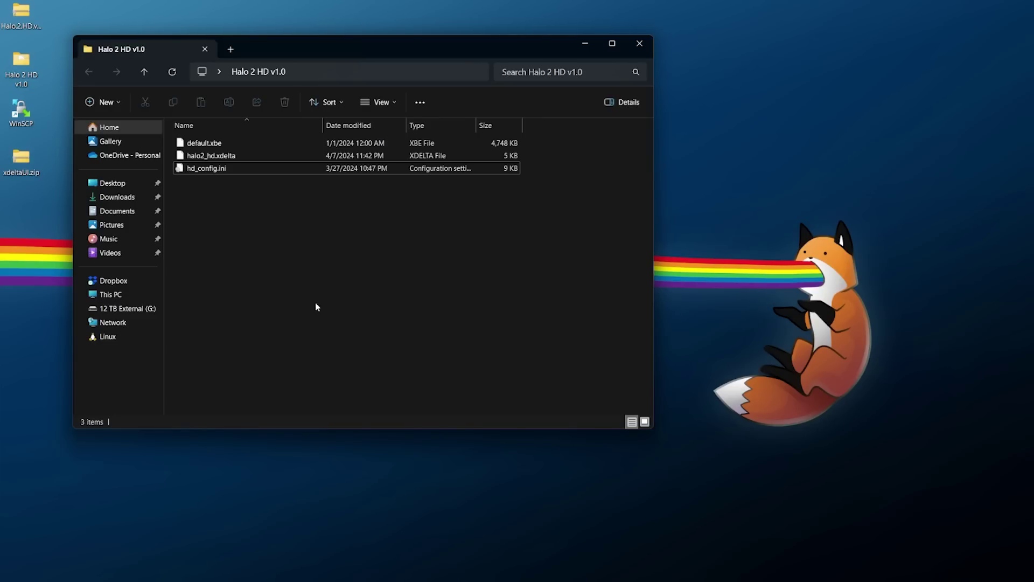
Check default.xbe, halo2_hd.xdelta and hd_config.ini in Halo 2 HD v1.0, then select xdeltaUI.zip on the desktop.
{"action": "left_click", "coordinate": [223, 145]}
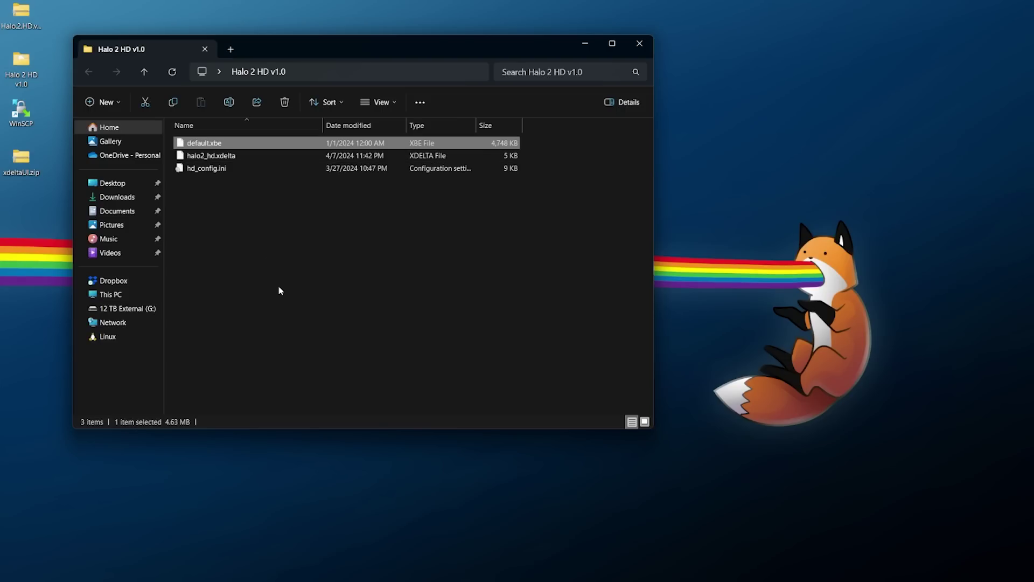
{"action": "left_click", "coordinate": [242, 159]}
{"action": "left_click", "coordinate": [241, 169]}
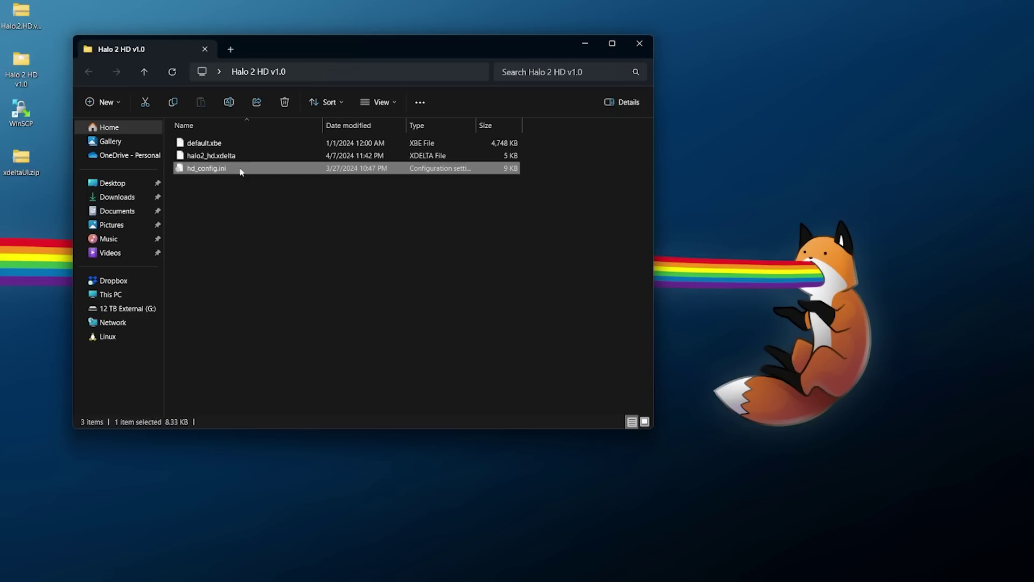
{"action": "left_click", "coordinate": [27, 163]}
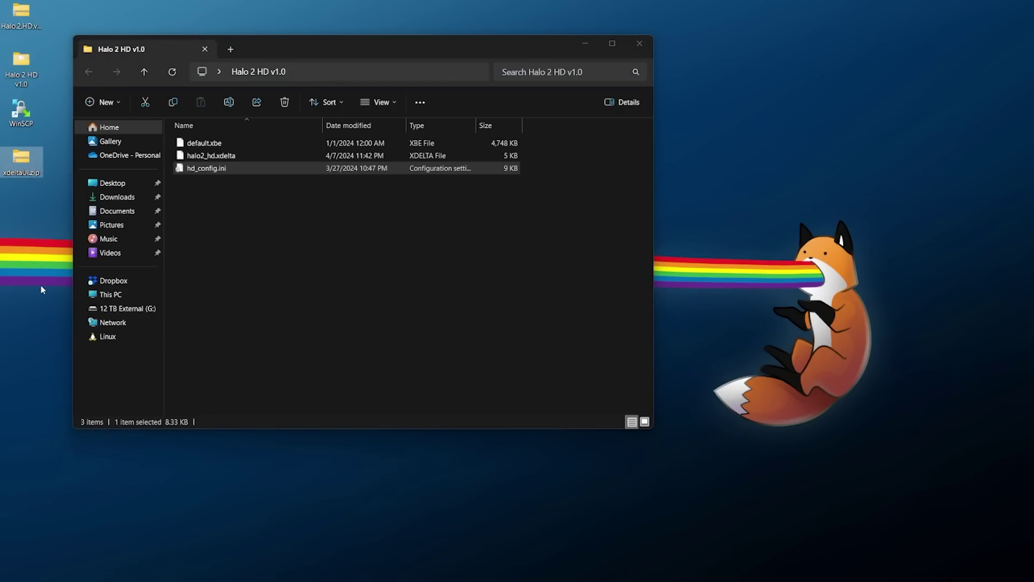
Extract xdeltaUI.zip with 7-Zip to an xdeltaUI folder on the desktop.
{"action": "right_click", "coordinate": [25, 163]}
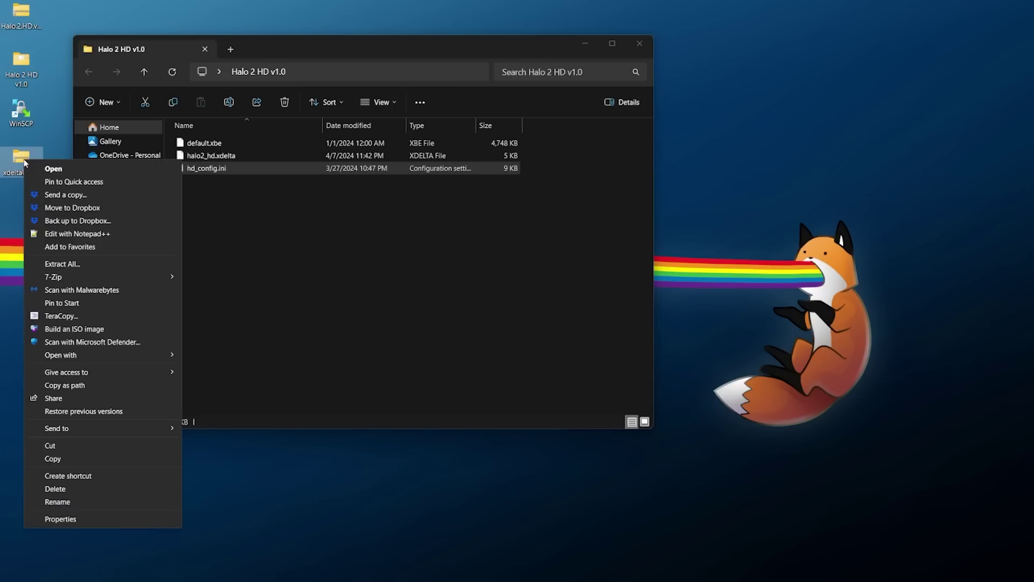
{"action": "mouse_move", "coordinate": [54, 277]}
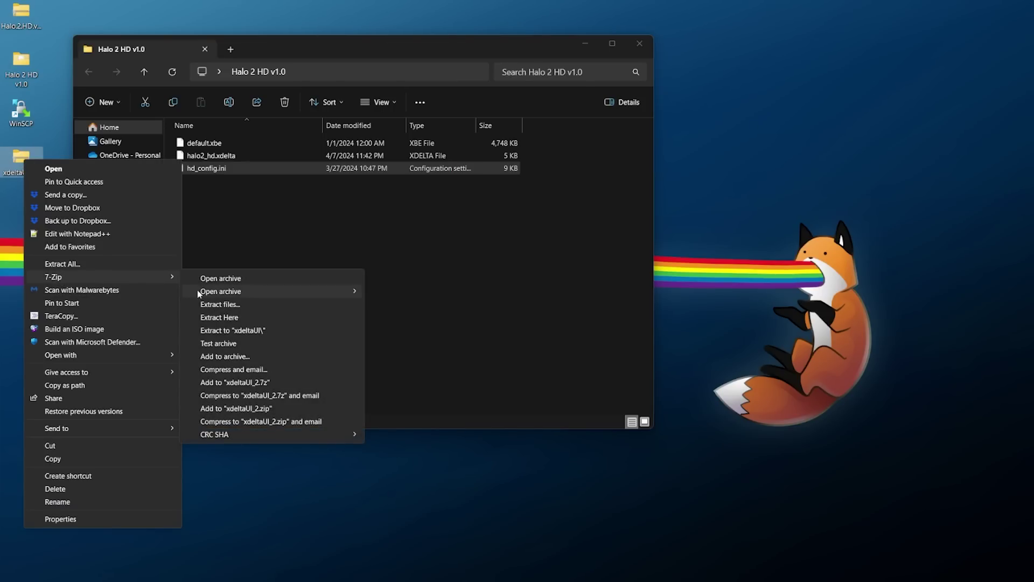
{"action": "left_click", "coordinate": [263, 331]}
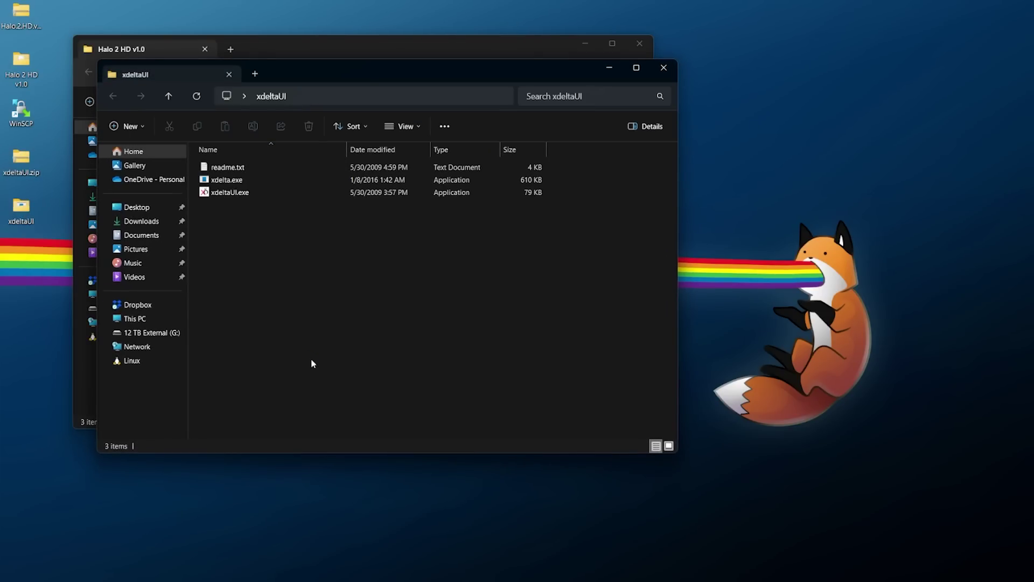
Launch xdeltaUI.exe, close its folder window and centre the patcher over Halo 2 HD v1.0.
{"action": "left_click", "coordinate": [235, 194]}
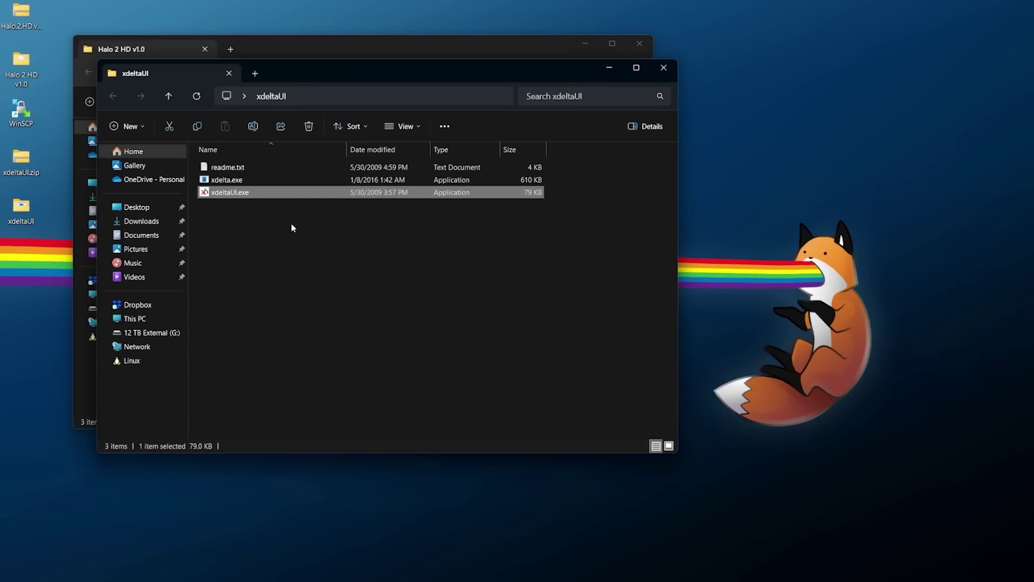
{"action": "double_click", "coordinate": [257, 192]}
{"action": "left_click", "coordinate": [663, 68]}
{"action": "left_click_drag", "start_coordinate": [70, 23], "coordinate": [357, 216]}
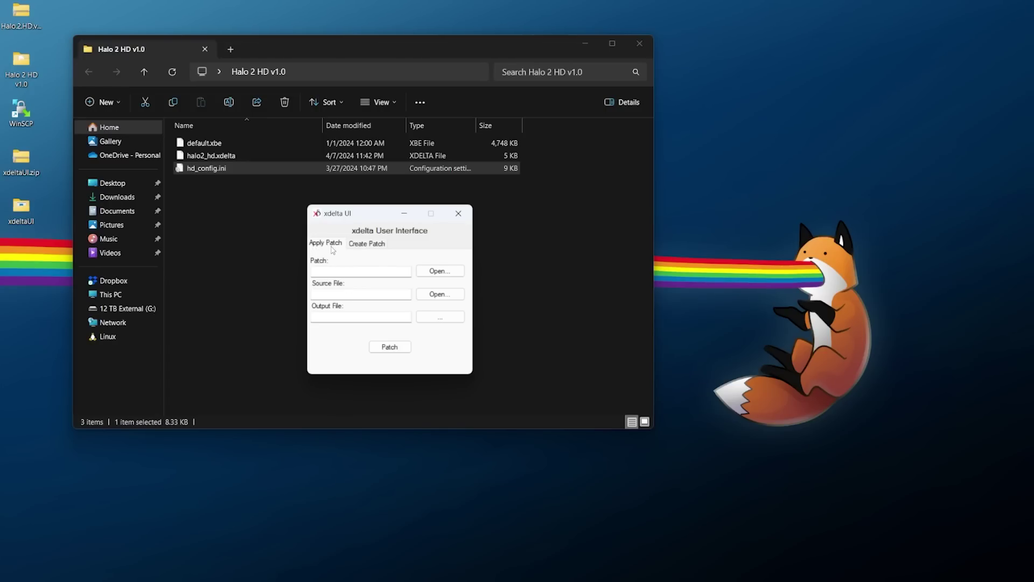
Load halo2_hd.xdelta as the patch and default.xbe as the source file.
{"action": "left_click", "coordinate": [450, 273]}
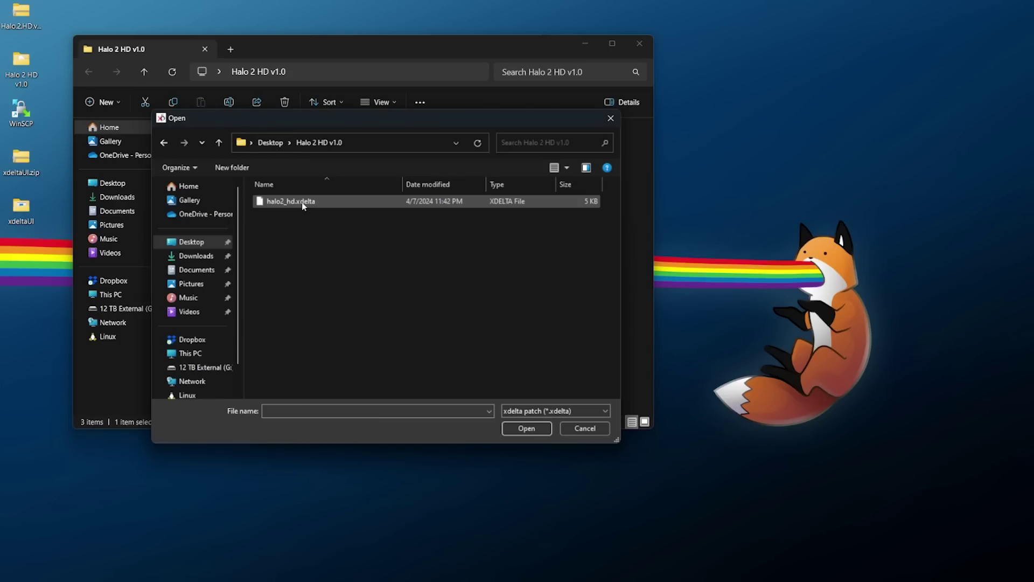
{"action": "double_click", "coordinate": [330, 203]}
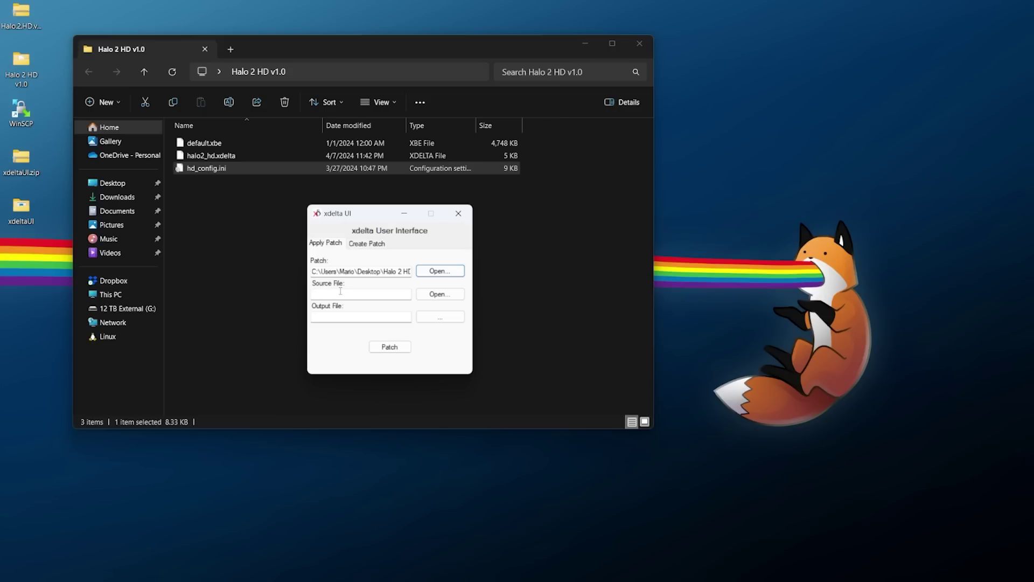
{"action": "left_click", "coordinate": [439, 295]}
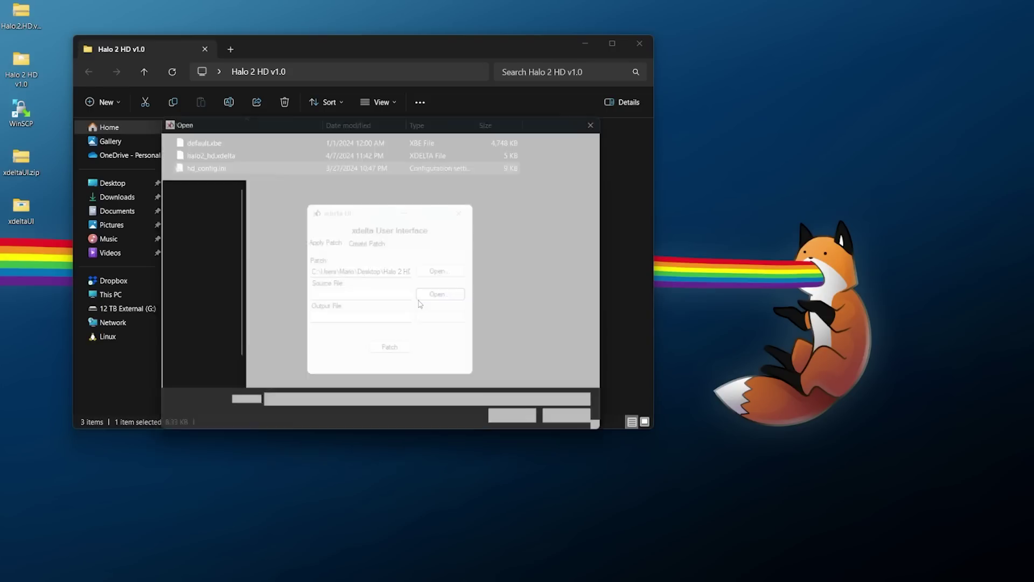
{"action": "left_click", "coordinate": [294, 202]}
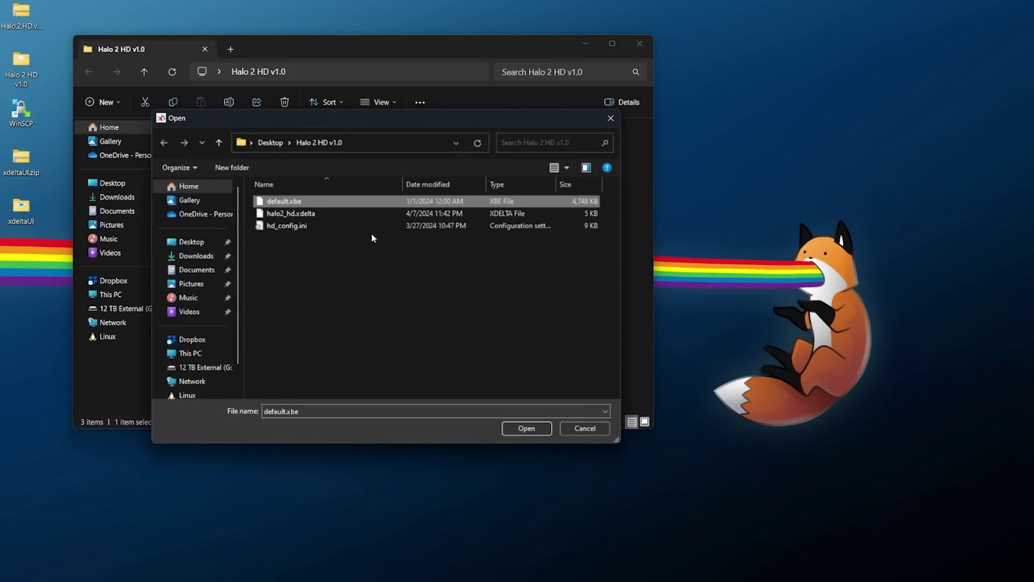
{"action": "left_click", "coordinate": [526, 428]}
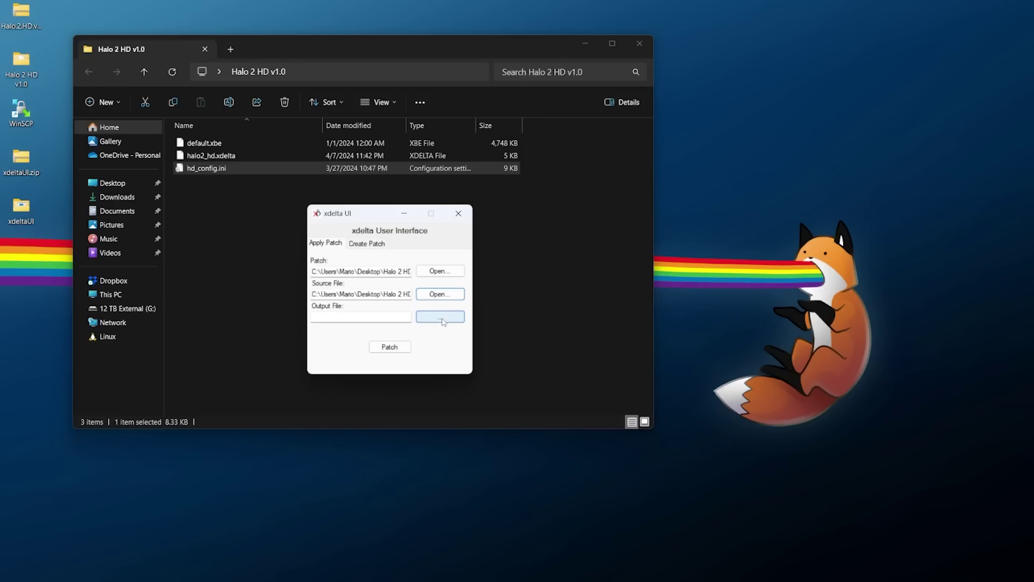
Set the output file to Halo2_HD_v1.xbe and apply the patch.
{"action": "left_click", "coordinate": [442, 319]}
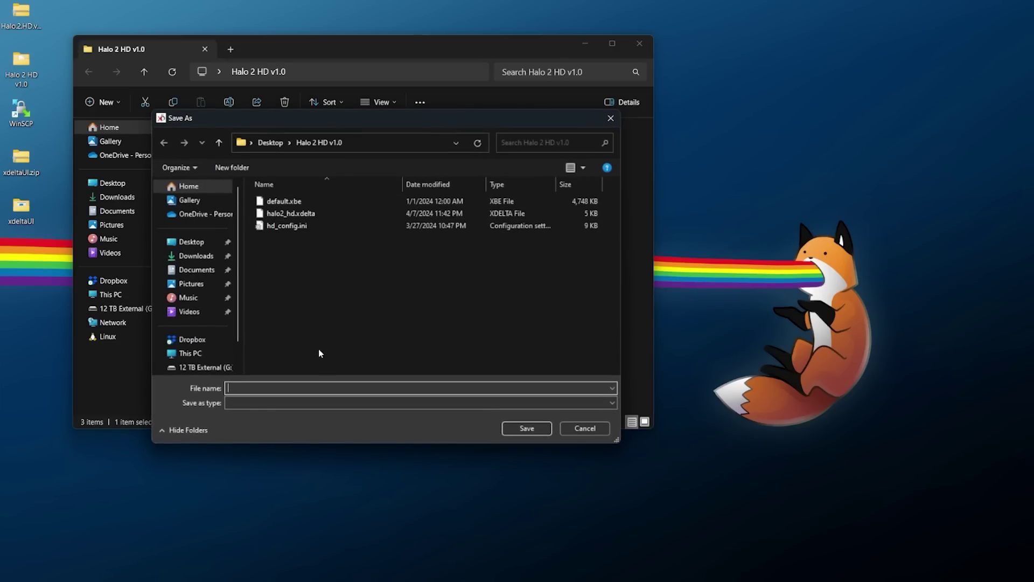
{"action": "type", "text": "Hal"}
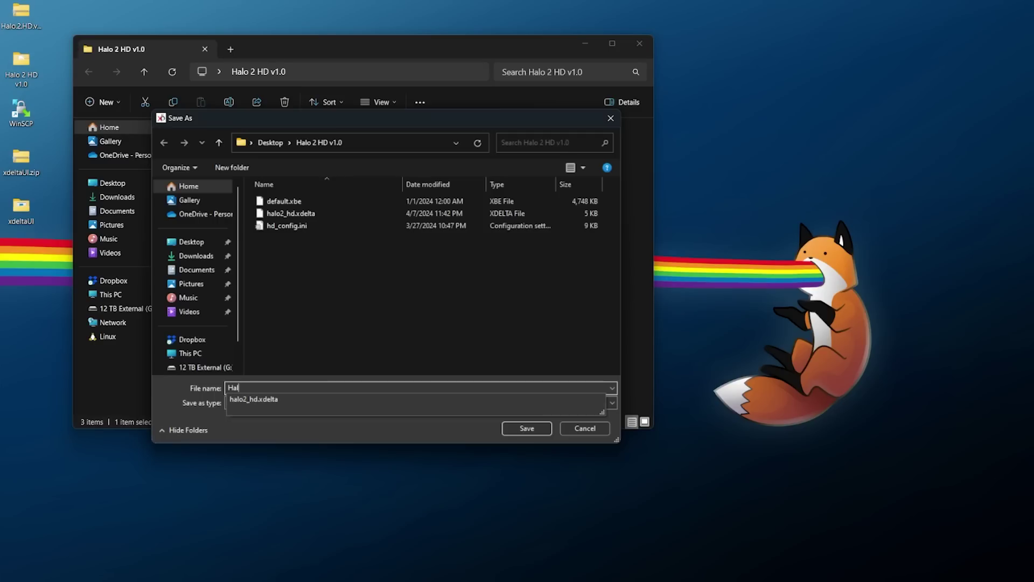
{"action": "type", "text": "o2_HD_v1.xbe"}
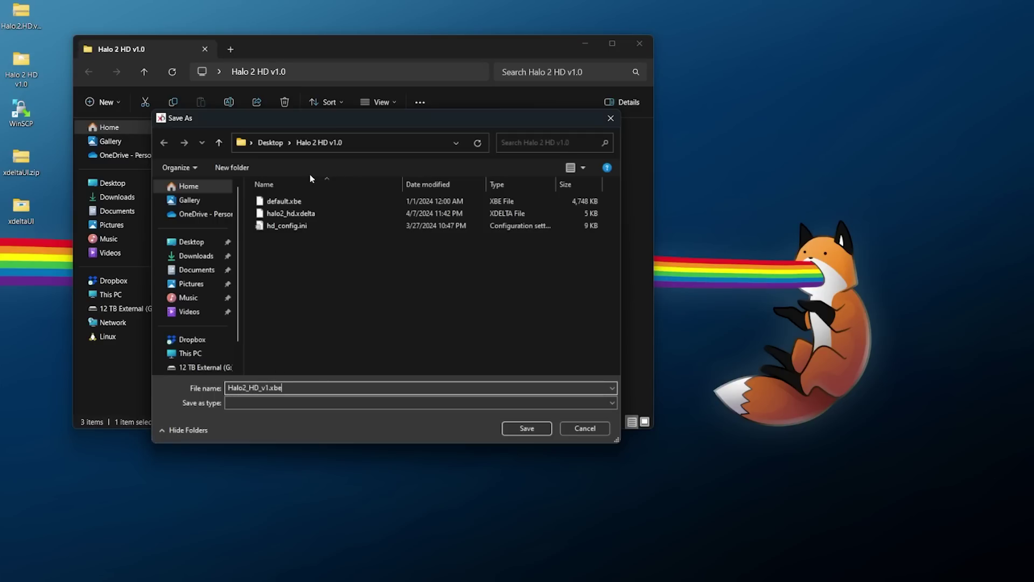
{"action": "left_click", "coordinate": [528, 428]}
{"action": "left_click", "coordinate": [405, 349]}
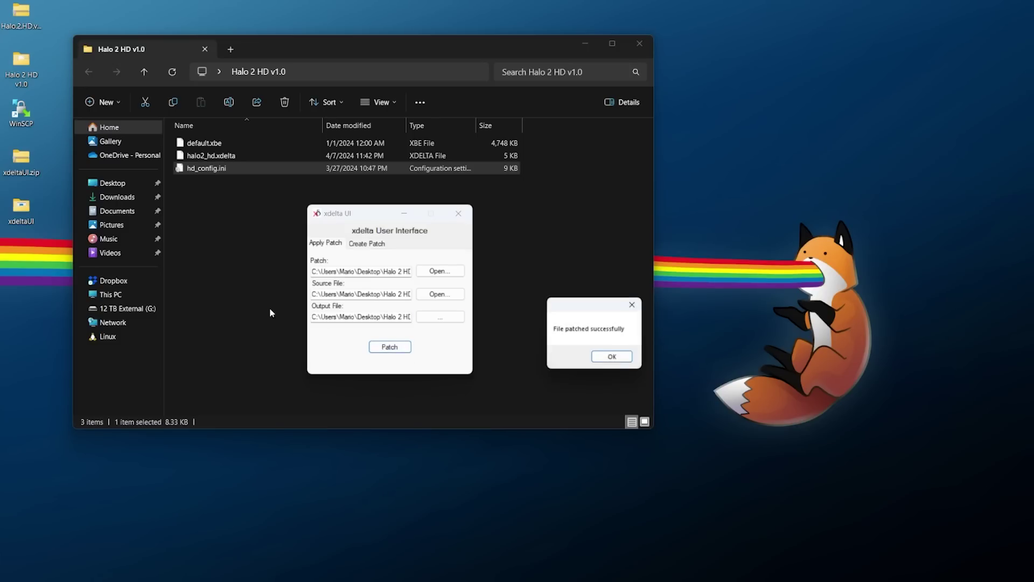
Close the success message and xdelta UI, then compare default.xbe (4,748 KB) with Halo2_HD_v1.xbe (4,756 KB).
{"action": "left_click", "coordinate": [614, 358]}
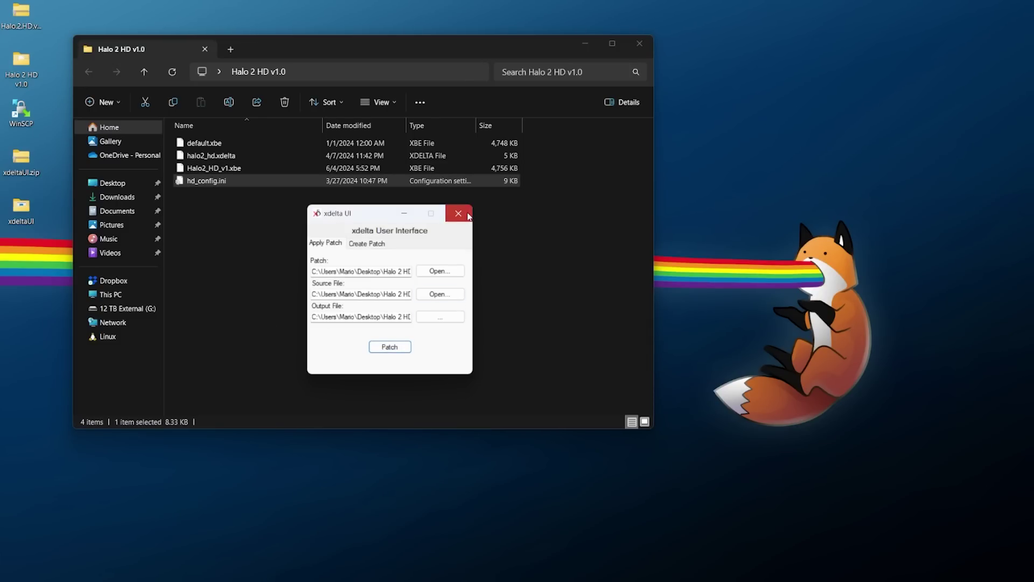
{"action": "left_click", "coordinate": [468, 215]}
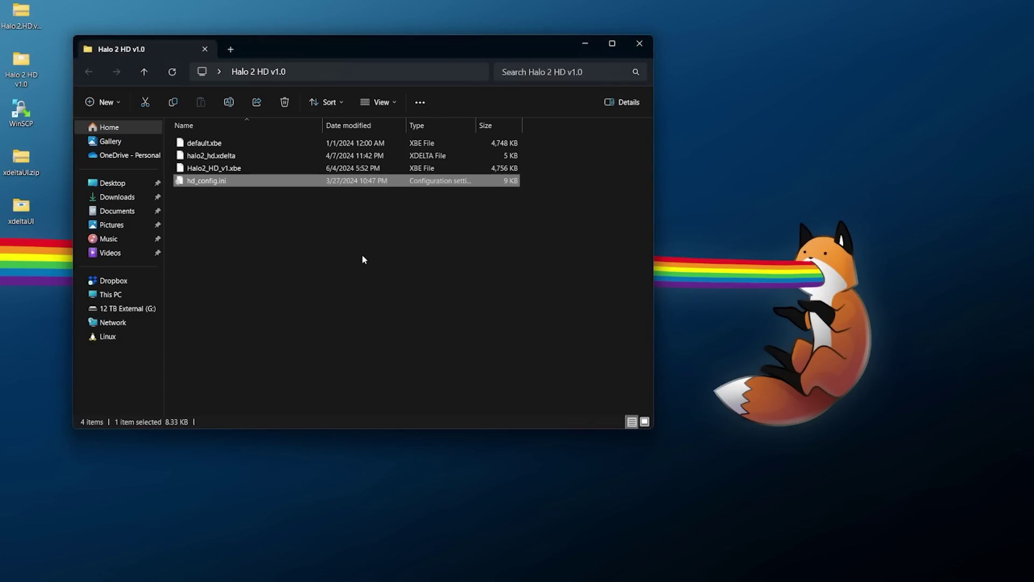
{"action": "left_click", "coordinate": [222, 143]}
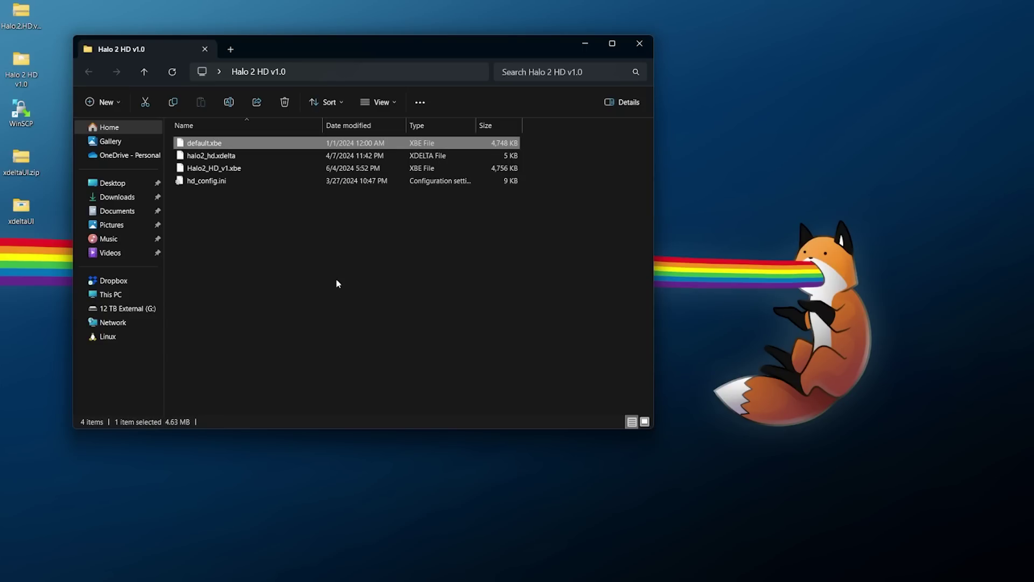
{"action": "left_click", "coordinate": [315, 169]}
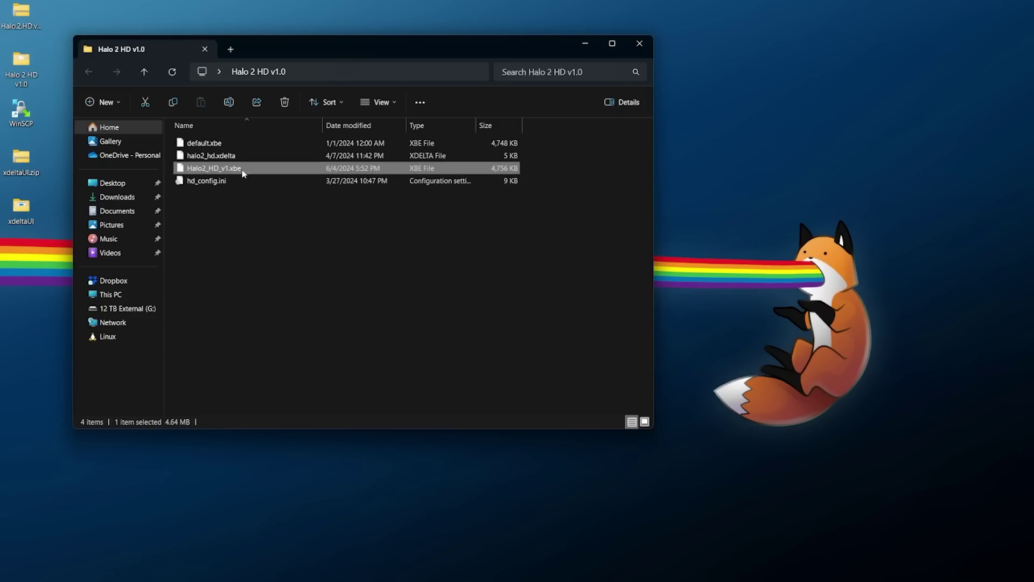